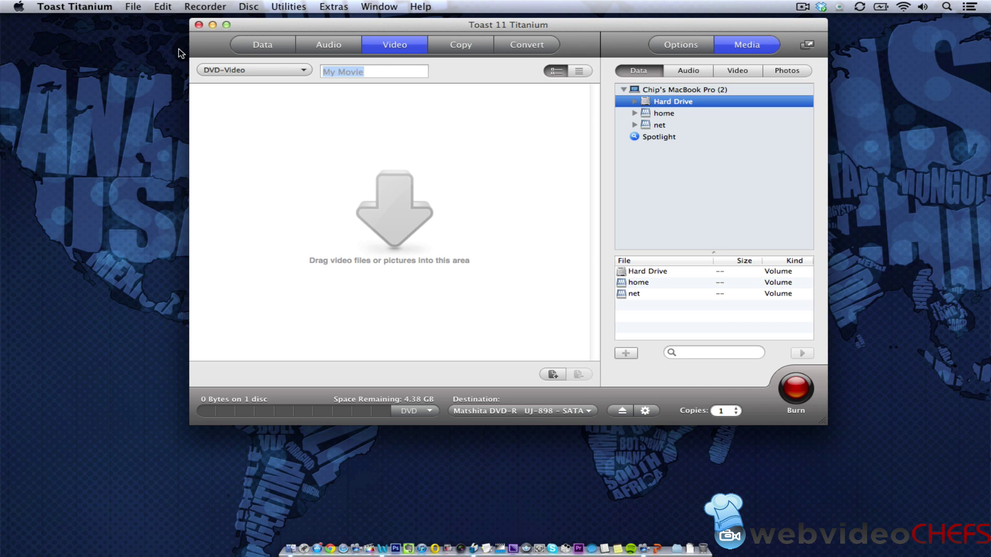
Step: Browse the application menu and Toast's disc-type categories, ending on the DVD-Video project
{"action": "left_click", "coordinate": [94, 11]}
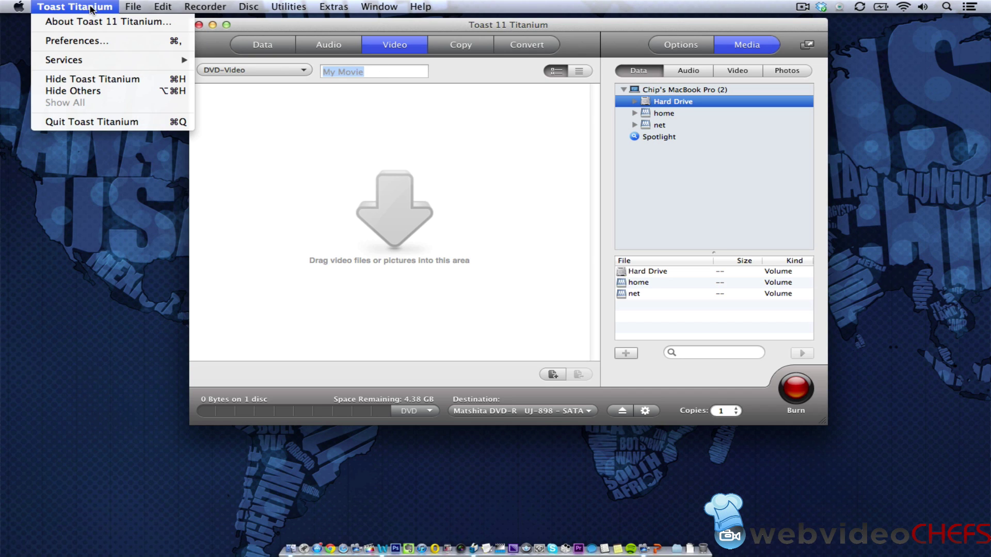
{"action": "left_click", "coordinate": [347, 122]}
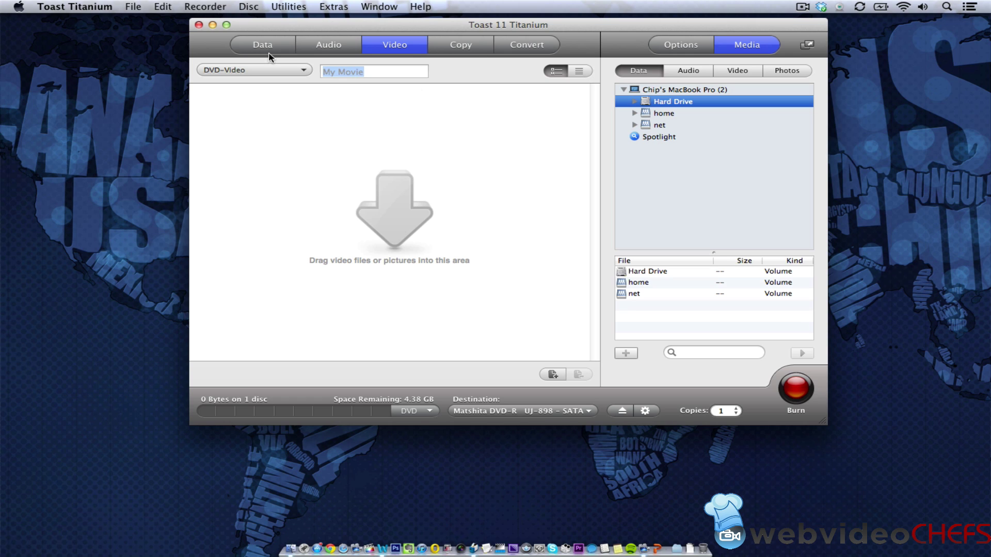
{"action": "left_click_drag", "start_coordinate": [253, 32], "coordinate": [183, 28]}
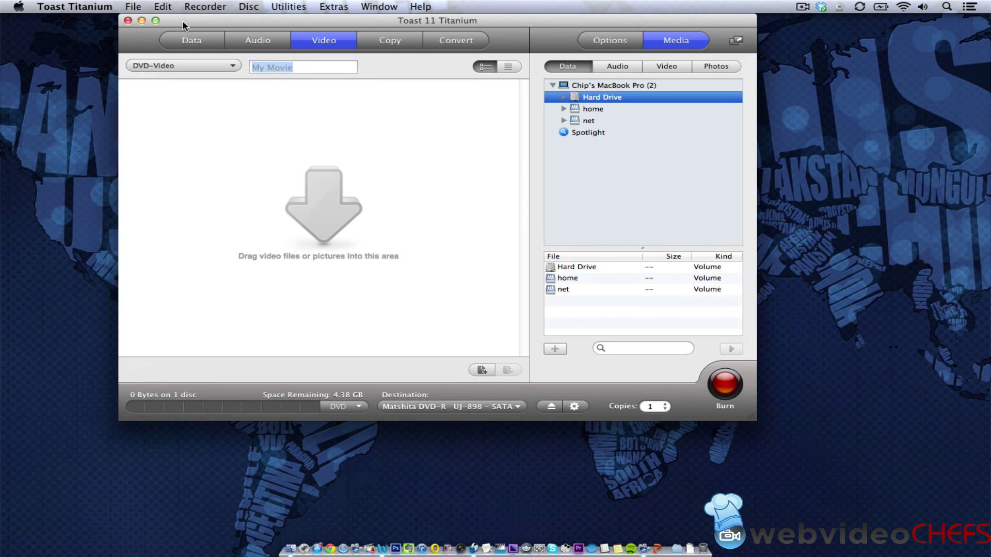
{"action": "left_click", "coordinate": [191, 41]}
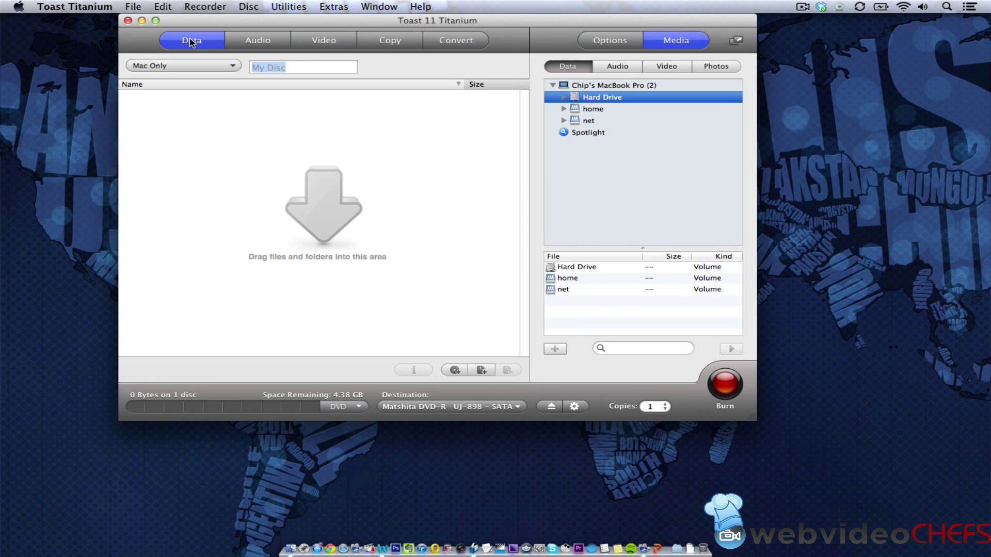
{"action": "left_click", "coordinate": [257, 46]}
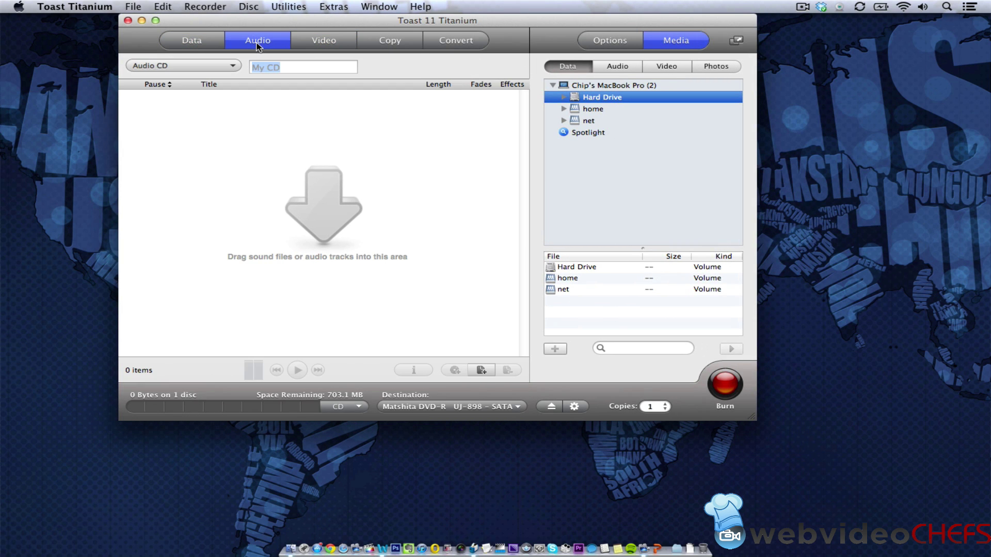
{"action": "left_click", "coordinate": [332, 46]}
{"action": "left_click", "coordinate": [410, 40]}
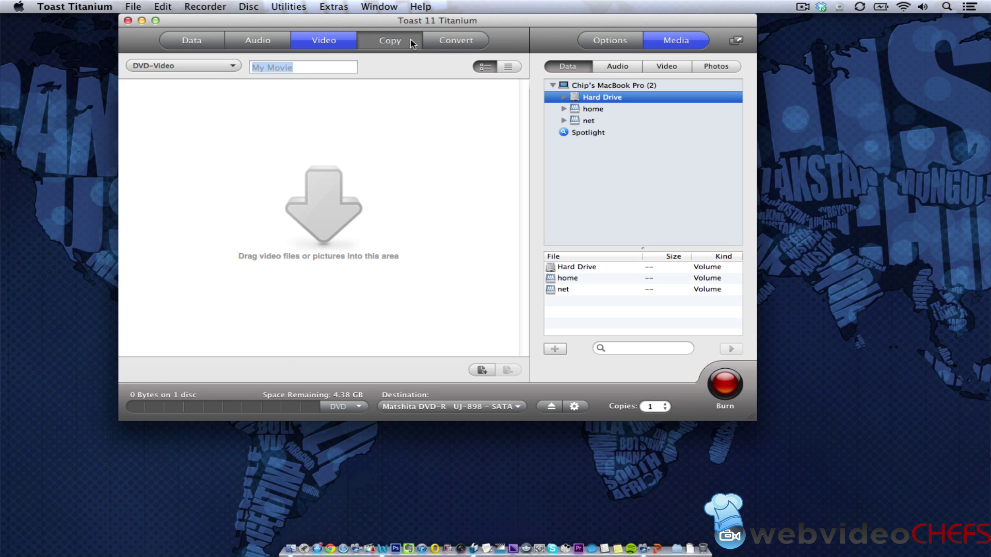
{"action": "left_click", "coordinate": [457, 42]}
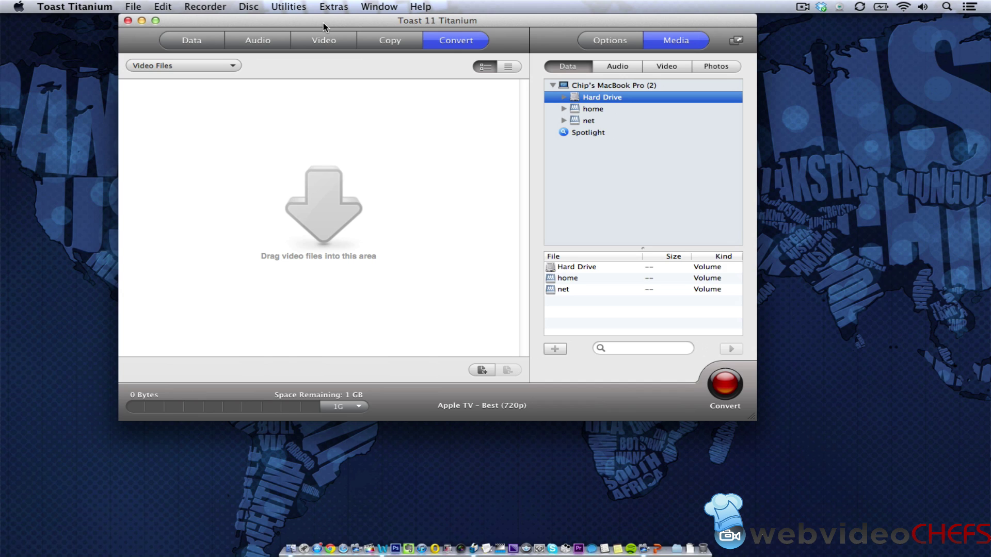
{"action": "left_click", "coordinate": [317, 40]}
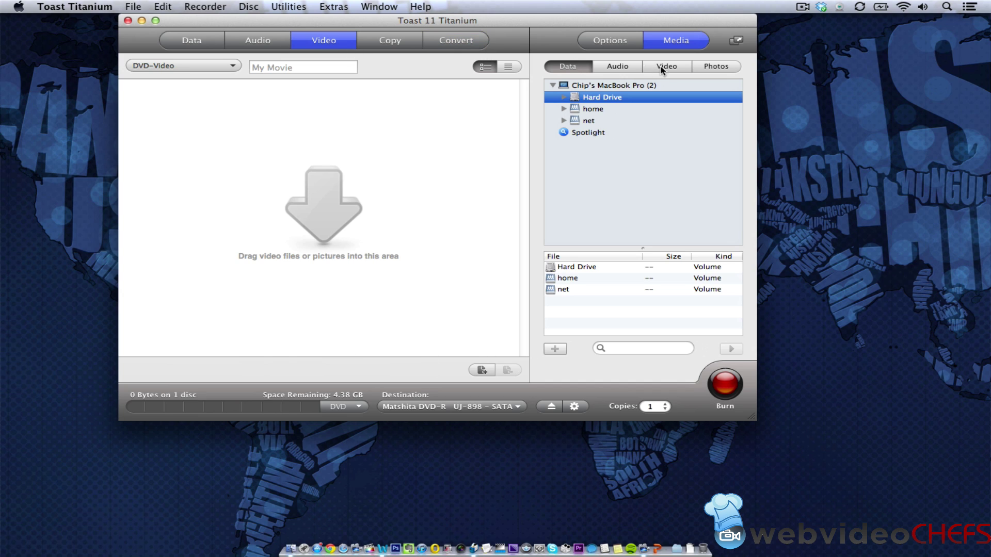
Step: Keep DVD-Video format, turn off Play all items continuously, and set Menu Style to No Menus
{"action": "left_click", "coordinate": [611, 42]}
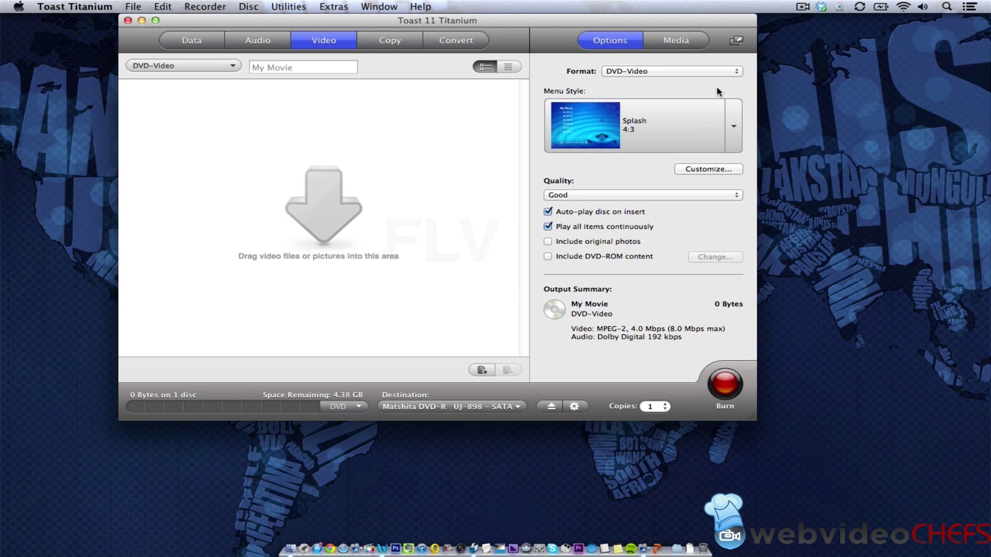
{"action": "left_click", "coordinate": [709, 69]}
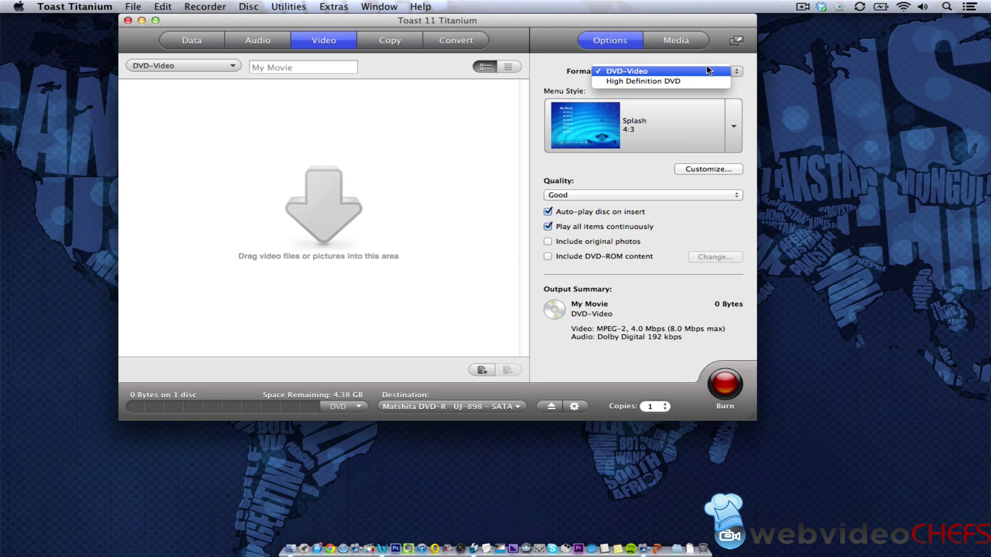
{"action": "left_click", "coordinate": [704, 63]}
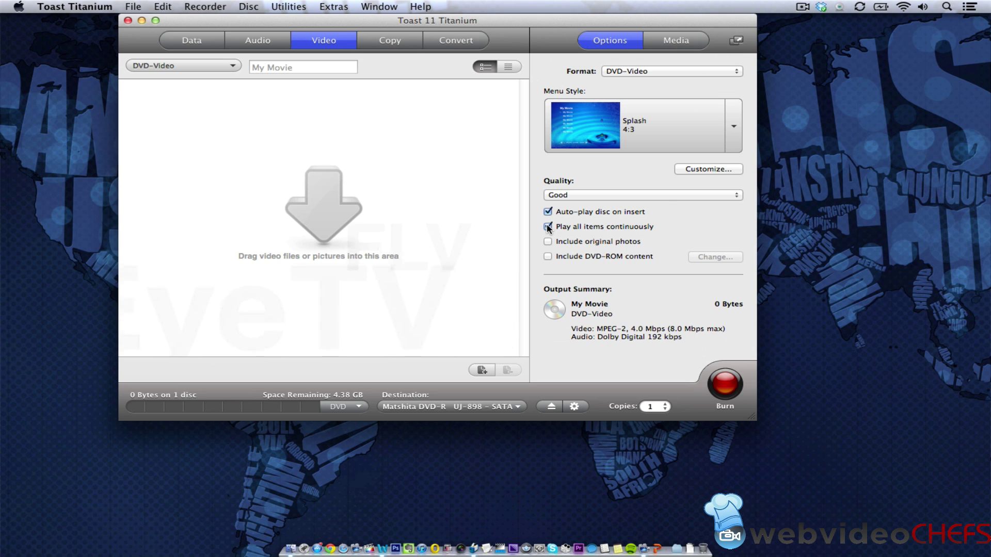
{"action": "left_click", "coordinate": [548, 227]}
{"action": "left_click", "coordinate": [735, 125]}
{"action": "mouse_move", "coordinate": [716, 7]}
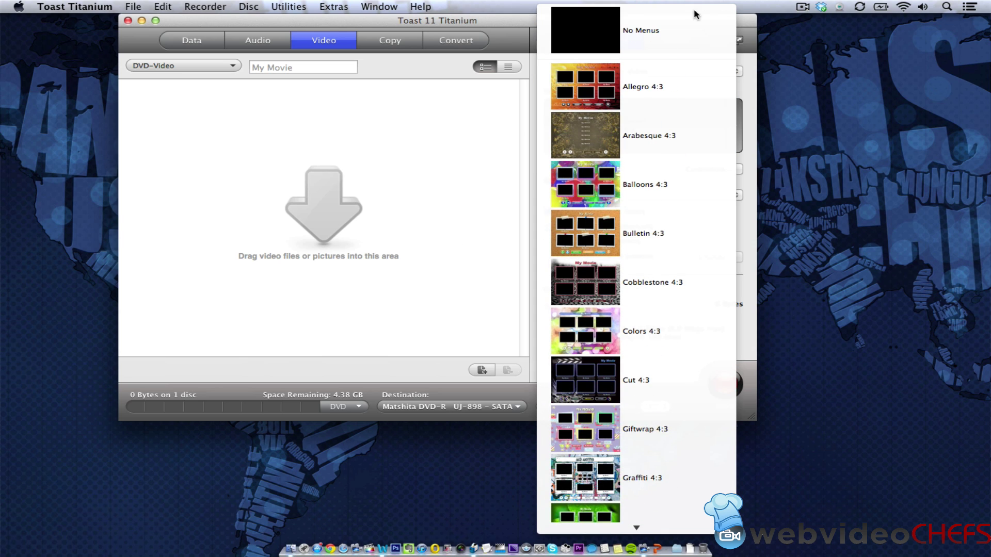
{"action": "left_click", "coordinate": [679, 24]}
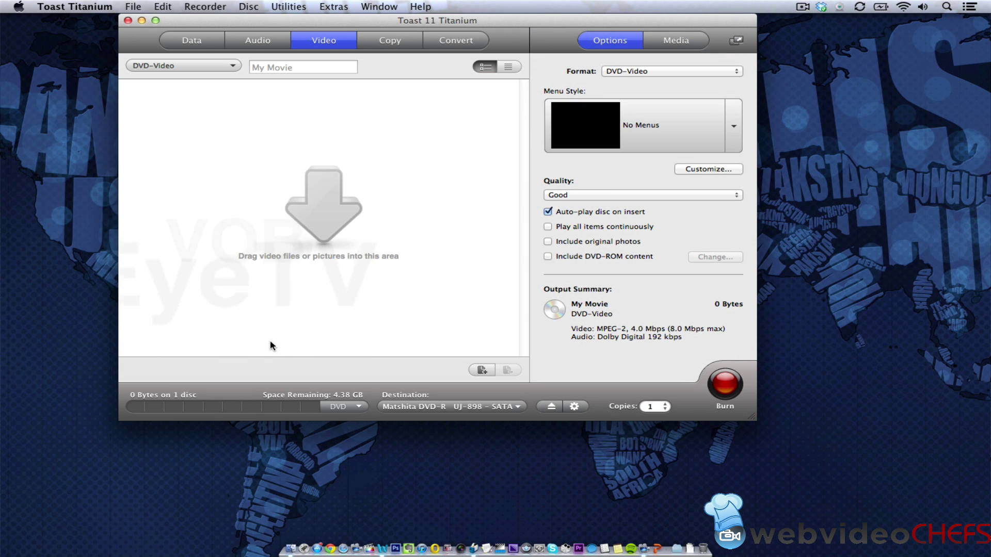
Step: In Finder, open the Desktop's Dancing DVD M & M folder and select Dancing and Party.mov
{"action": "left_click", "coordinate": [287, 549]}
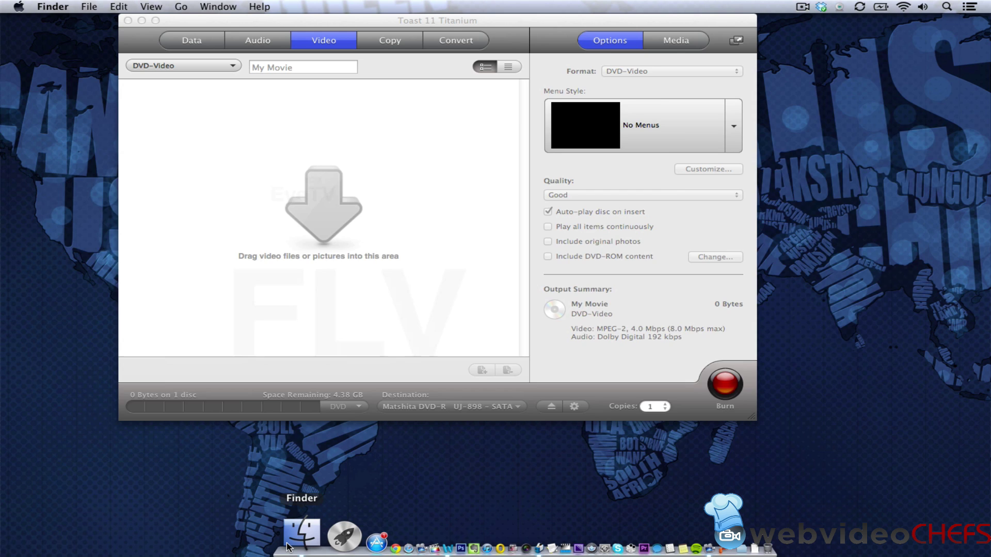
{"action": "left_click", "coordinate": [124, 165]}
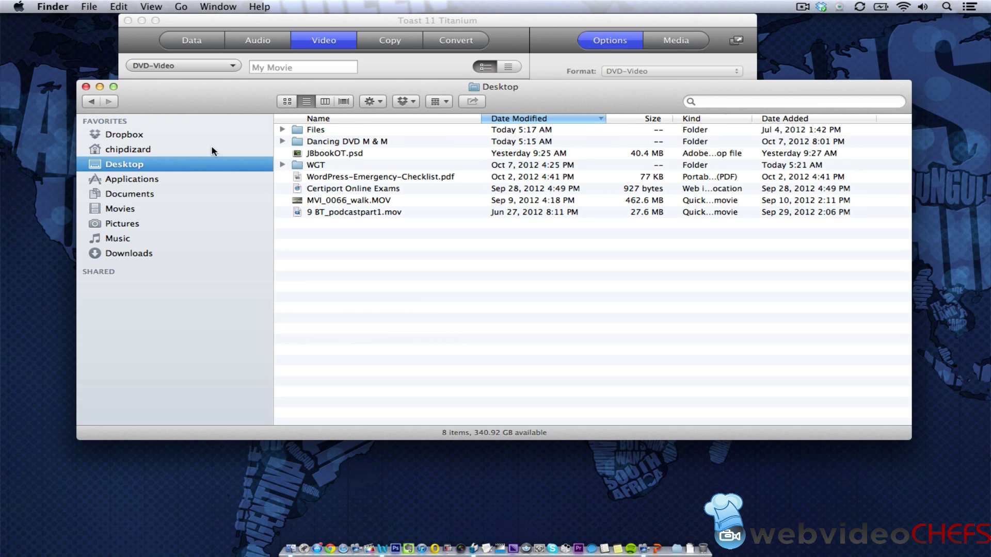
{"action": "double_click", "coordinate": [337, 142]}
{"action": "left_click_drag", "start_coordinate": [210, 102], "coordinate": [96, 316]}
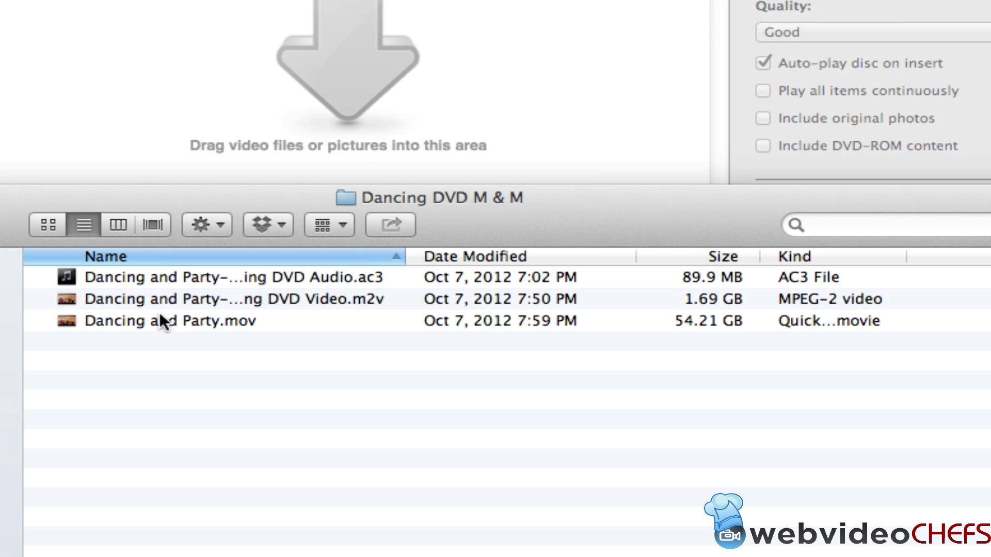
{"action": "left_click", "coordinate": [162, 321]}
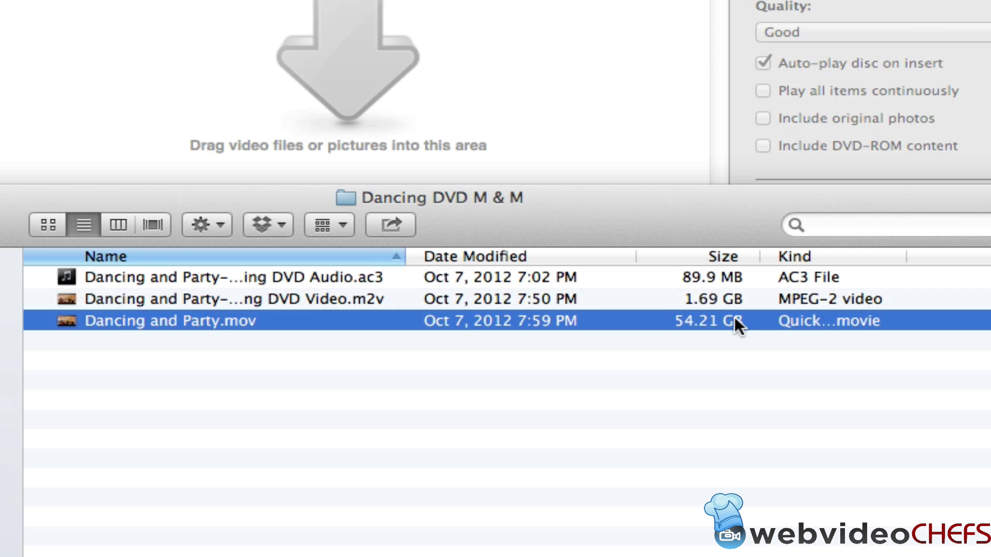
Step: Add the Wedding DVD Video .m2v clip to the project with its separate .ac3 audio file
{"action": "left_click", "coordinate": [413, 277]}
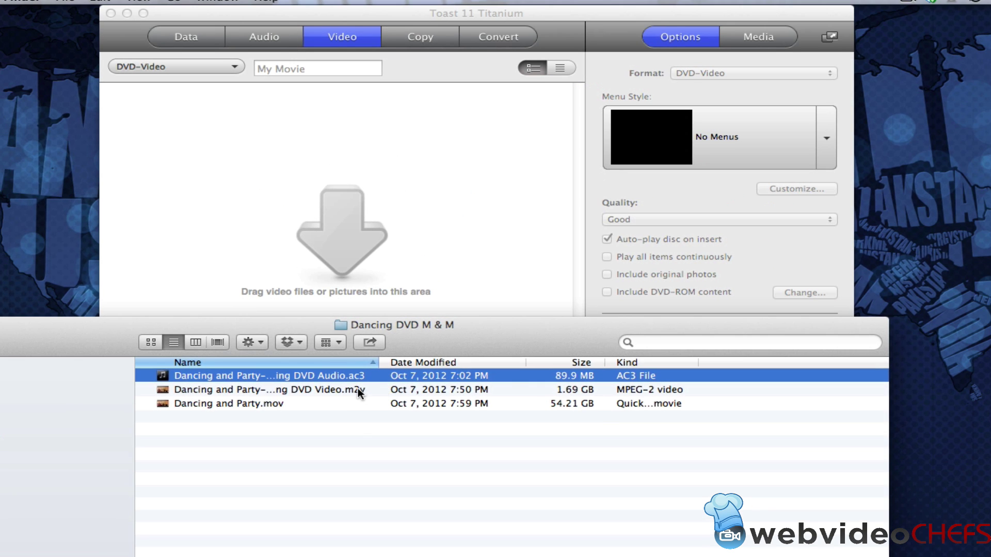
{"action": "left_click", "coordinate": [372, 296]}
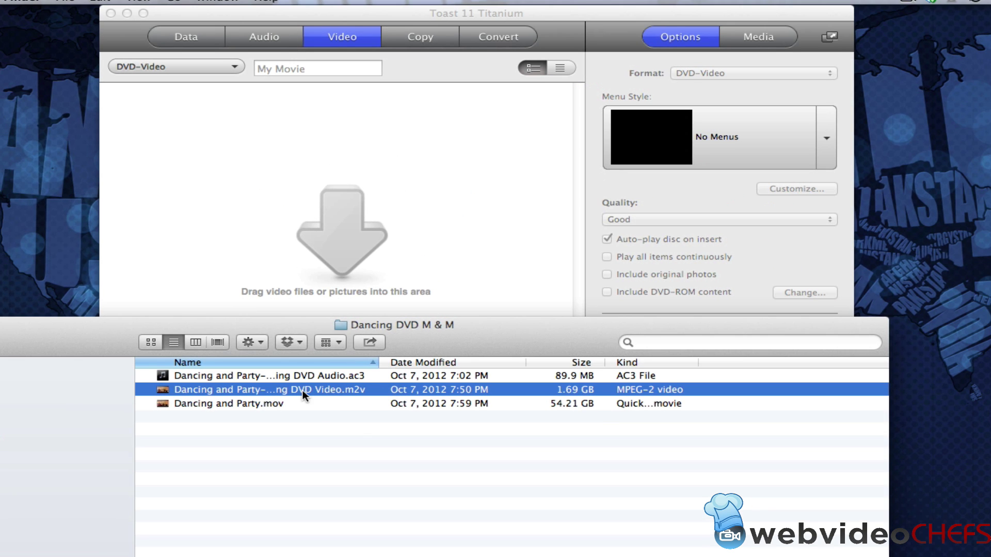
{"action": "left_click_drag", "start_coordinate": [301, 389], "coordinate": [339, 161]}
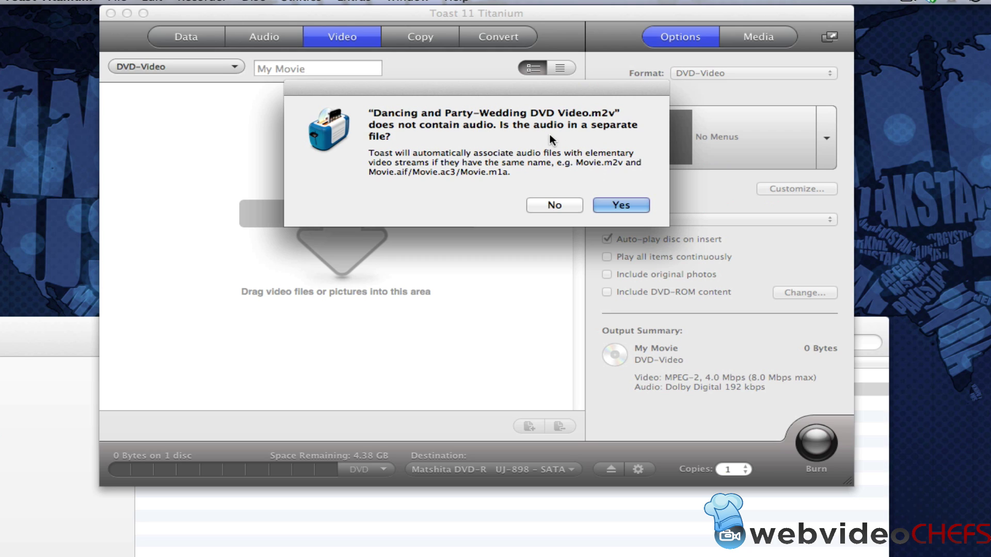
{"action": "left_click", "coordinate": [615, 206]}
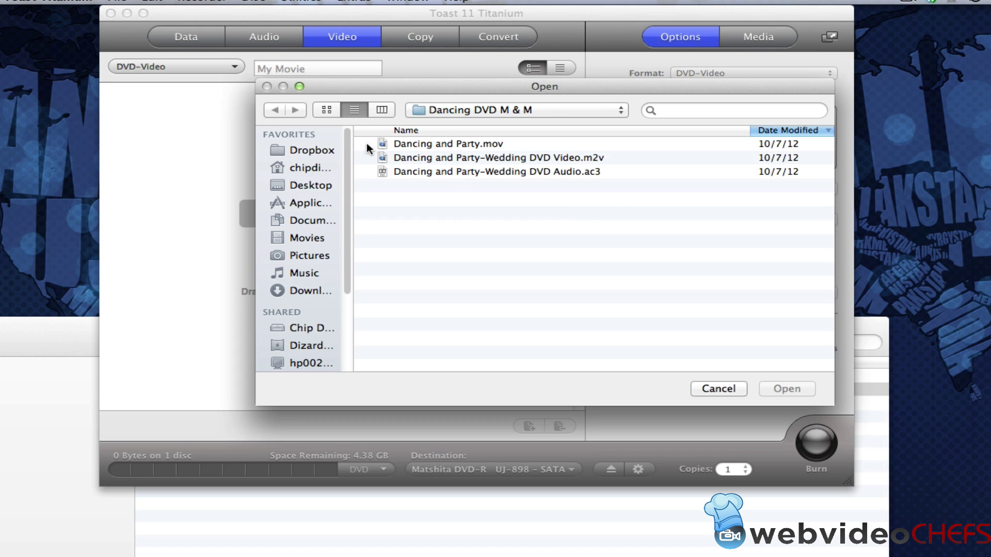
{"action": "double_click", "coordinate": [435, 171]}
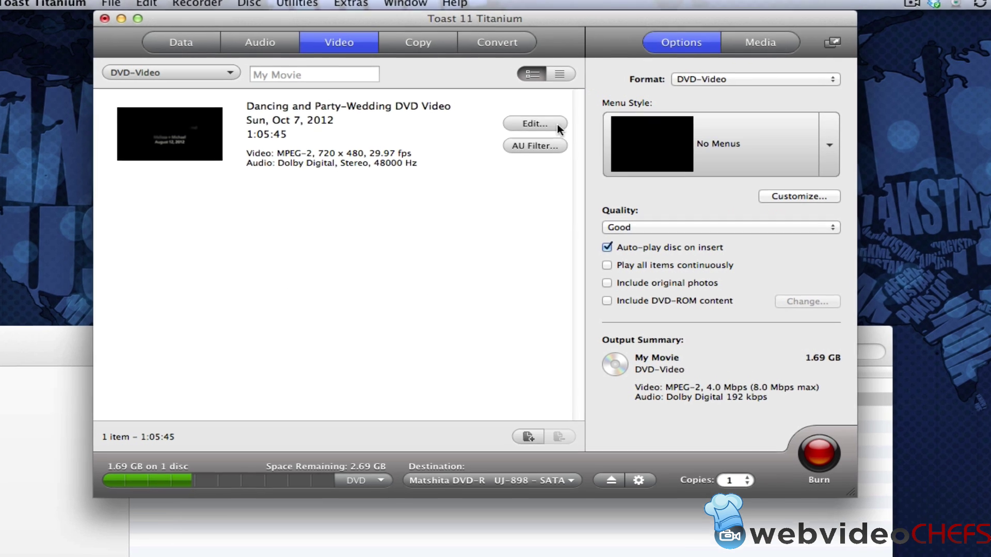
Step: Set the wedding clip's preview picture from the current frame, keep Automatic chapters, and apply
{"action": "left_click", "coordinate": [535, 118]}
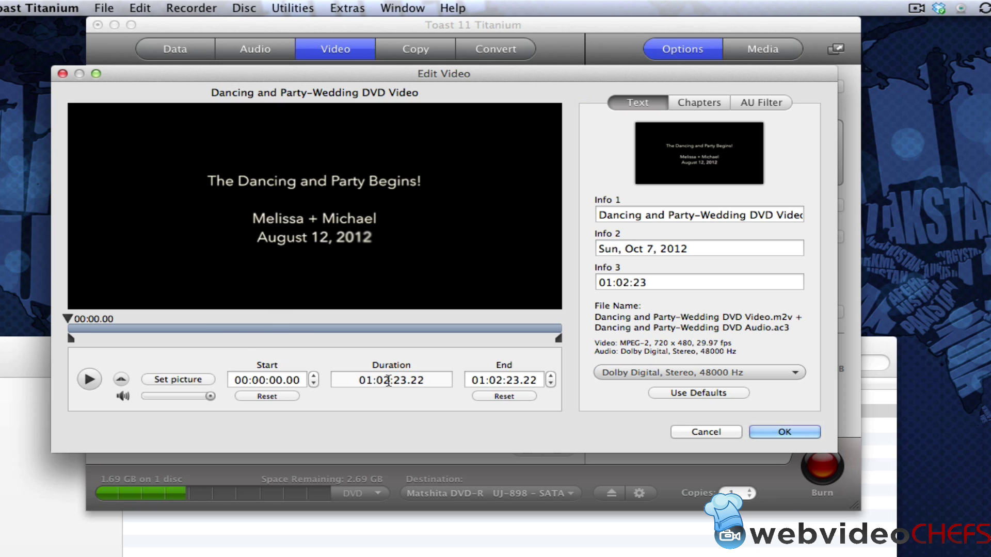
{"action": "left_click", "coordinate": [194, 376]}
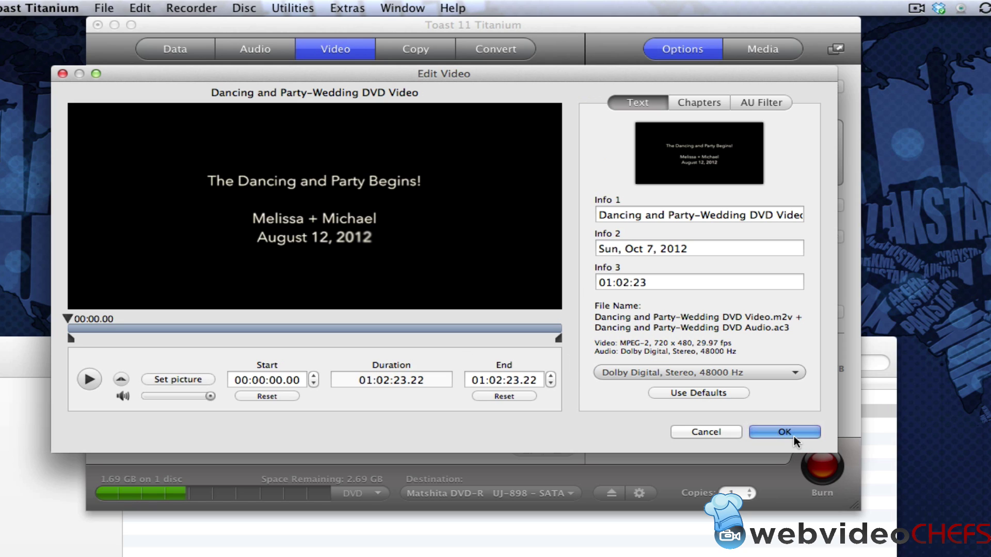
{"action": "left_click", "coordinate": [718, 101]}
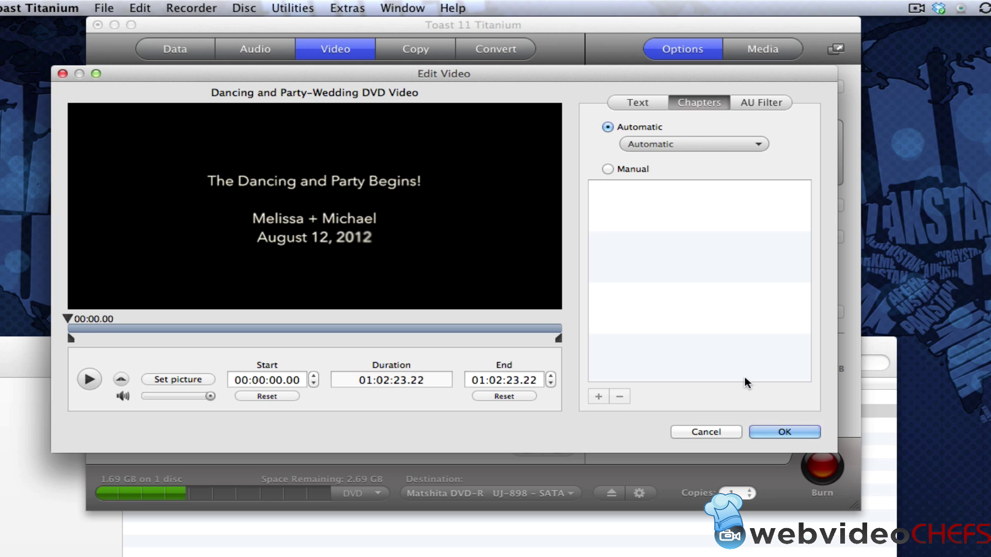
{"action": "left_click", "coordinate": [794, 428]}
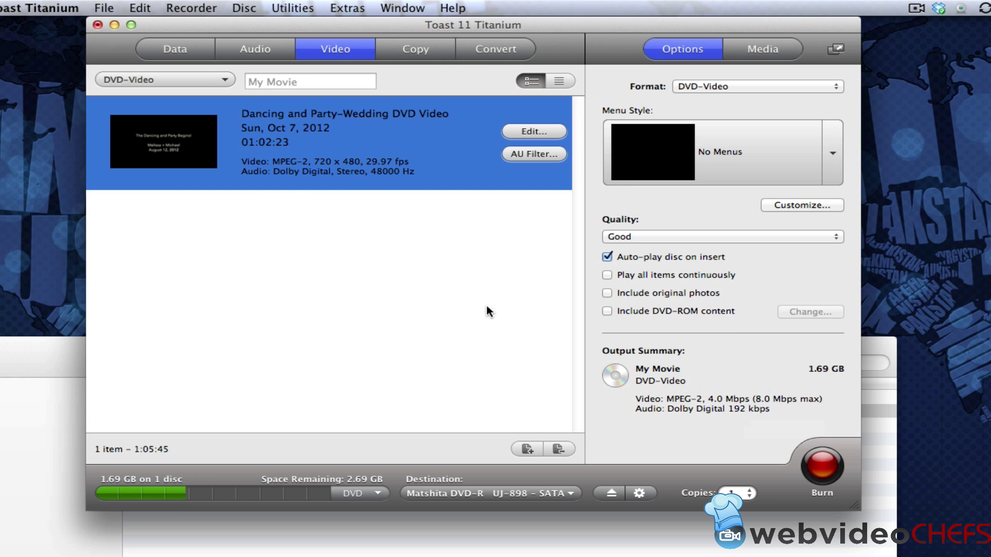
{"action": "left_click", "coordinate": [400, 320]}
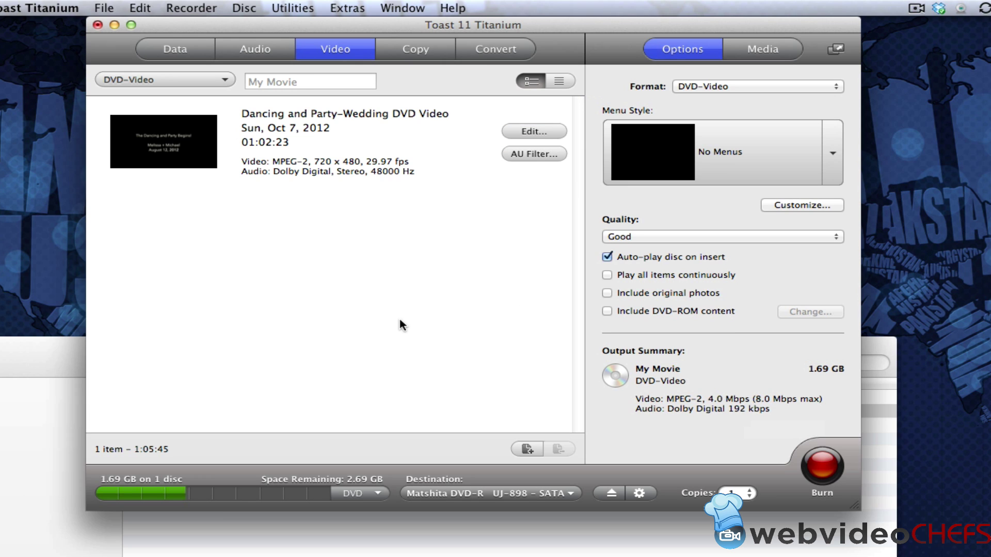
{"action": "left_click", "coordinate": [639, 494]}
{"action": "left_click", "coordinate": [564, 338]}
{"action": "left_click", "coordinate": [707, 235]}
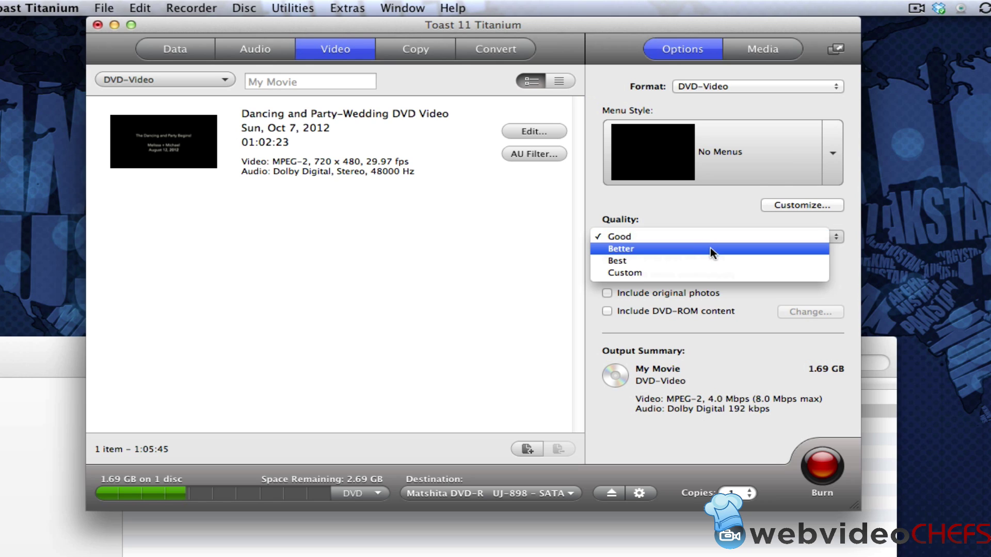
{"action": "left_click", "coordinate": [708, 236]}
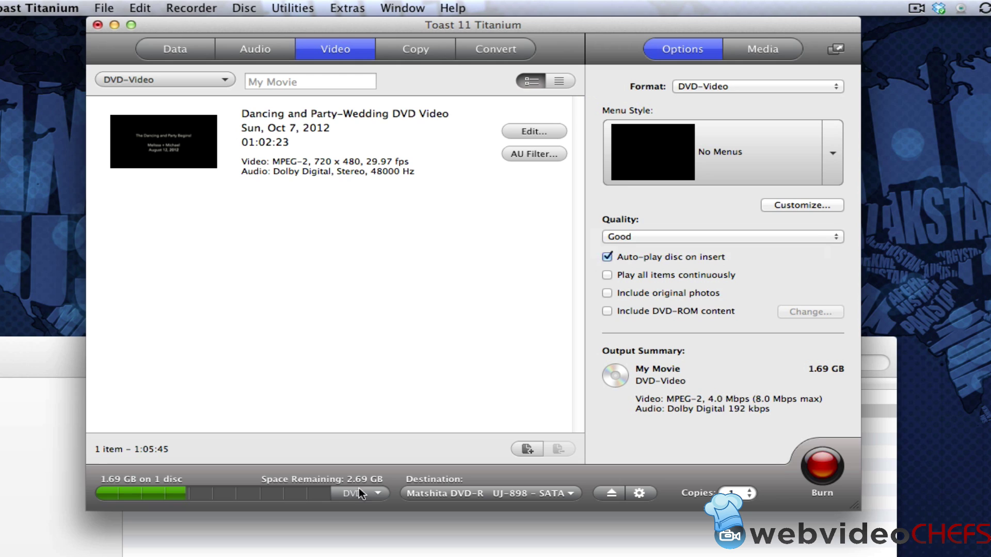
Step: Start the burn and name the disc 'Dancing DVD'
{"action": "left_click", "coordinate": [829, 465]}
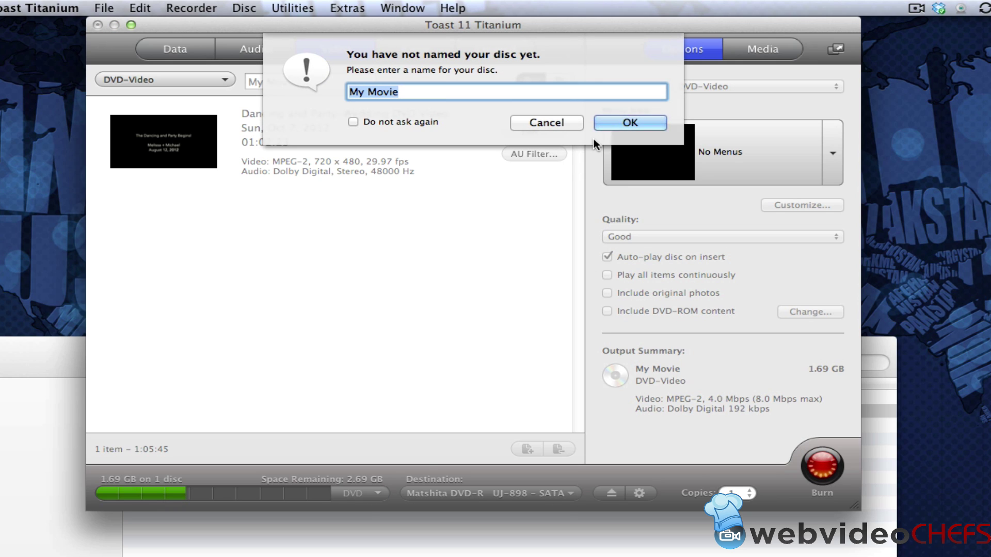
{"action": "type", "text": "Dan"}
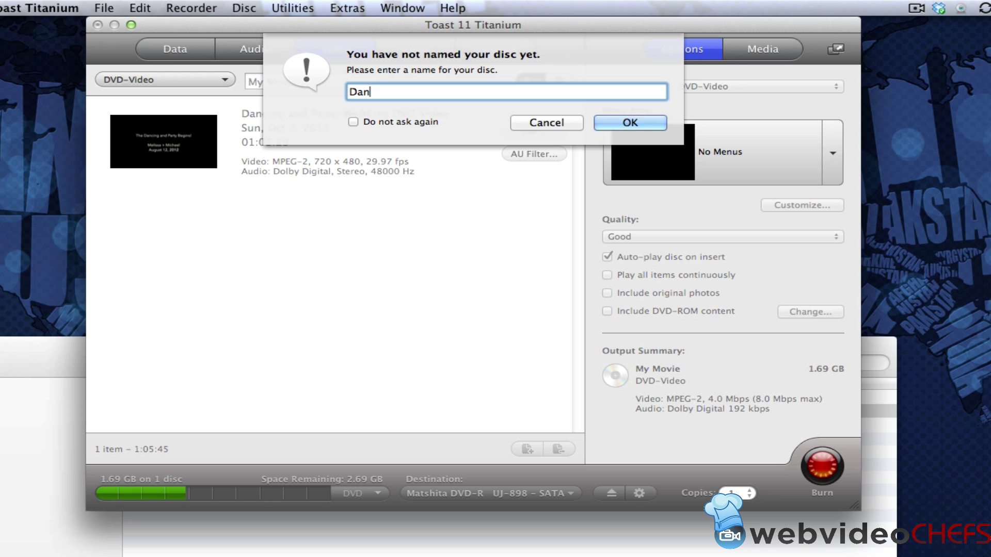
{"action": "type", "text": "cing DVD"}
{"action": "left_click", "coordinate": [660, 121]}
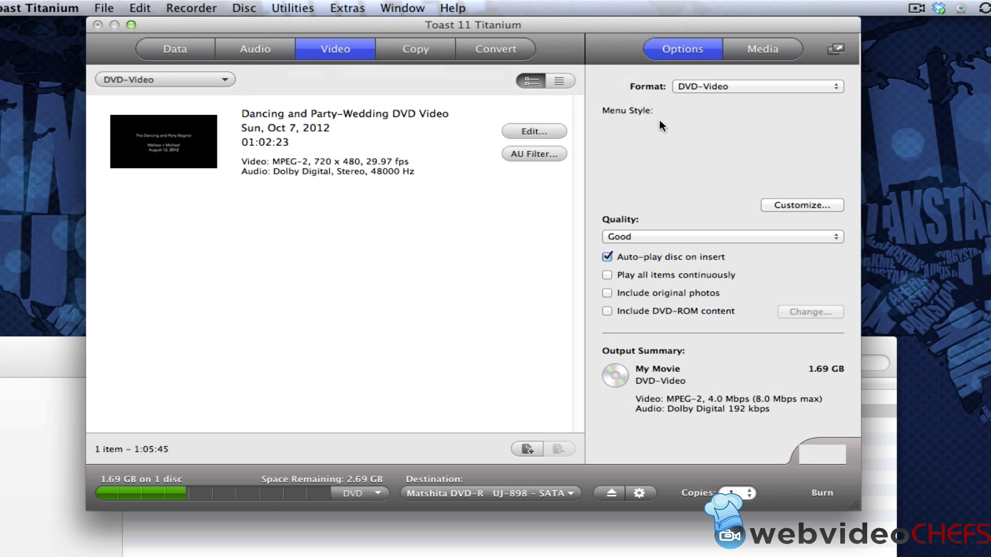